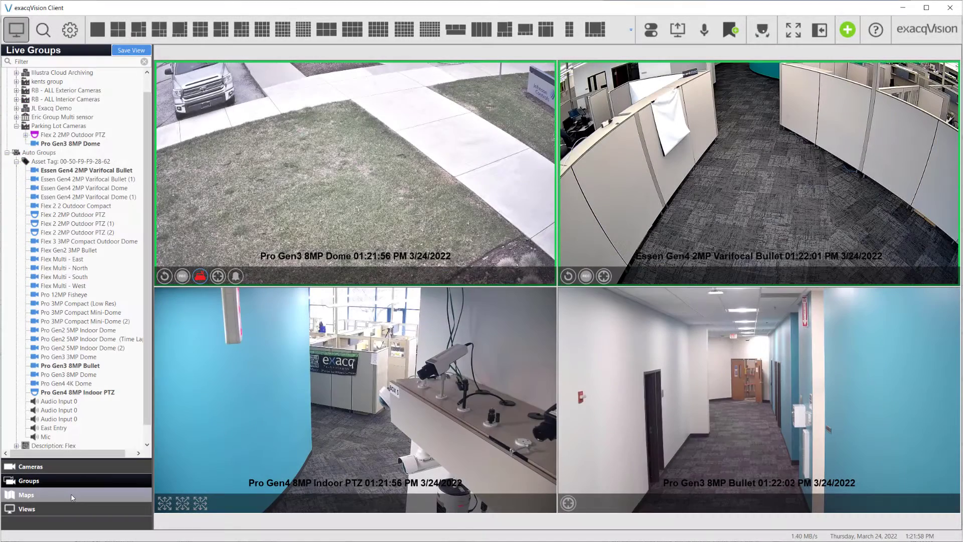
- Switch the live view's side panel to Maps, then back to the Cameras list
left_click(71, 495)
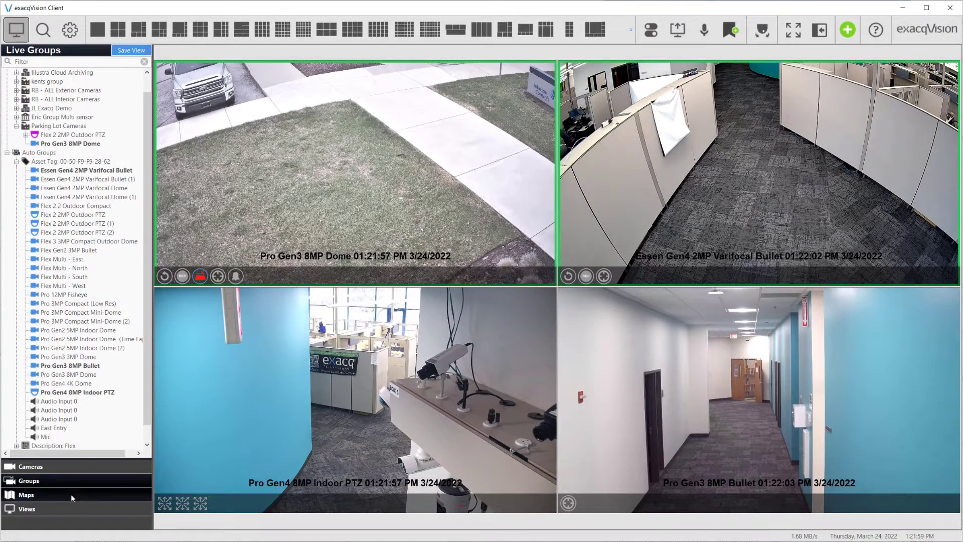
left_click(74, 467)
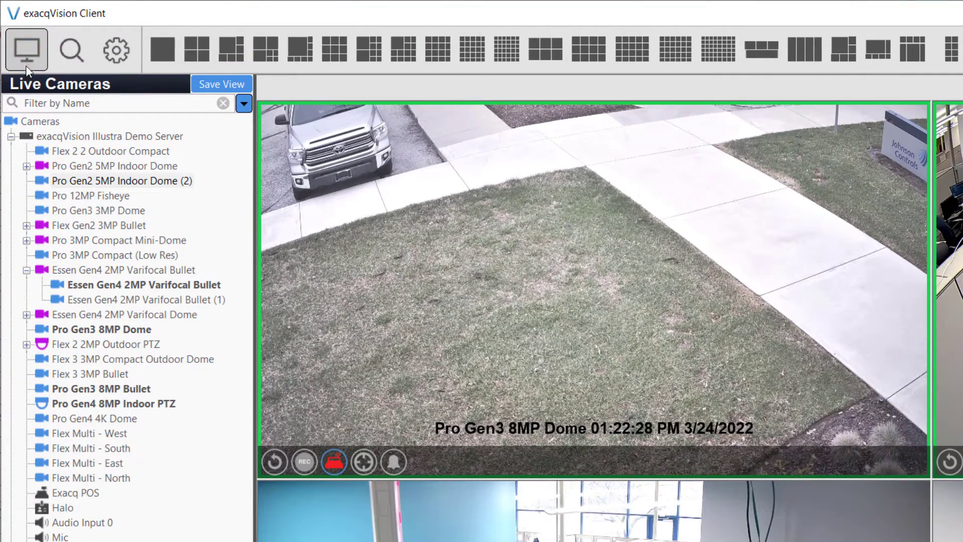
- Look at Search Playback and the configuration pages, then check the client version in About
left_click(74, 50)
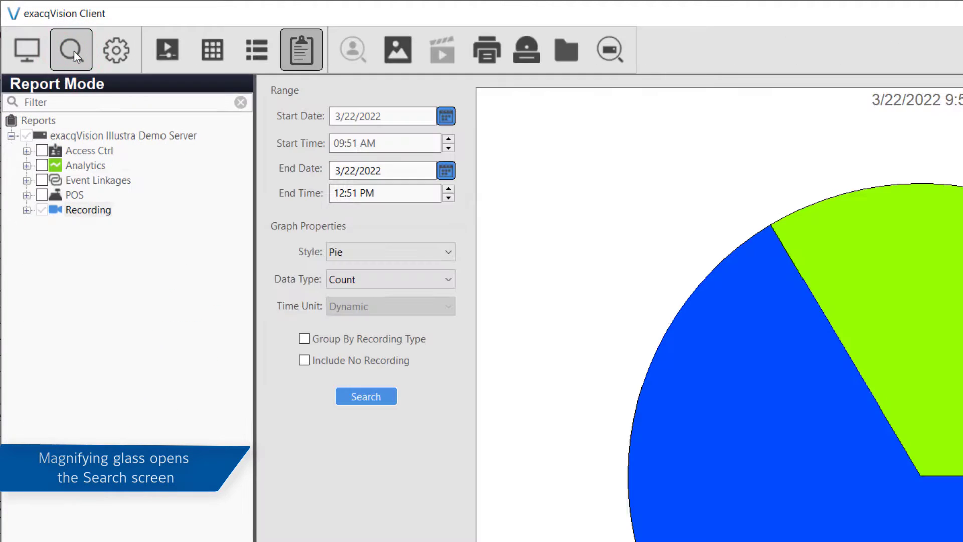
left_click(174, 60)
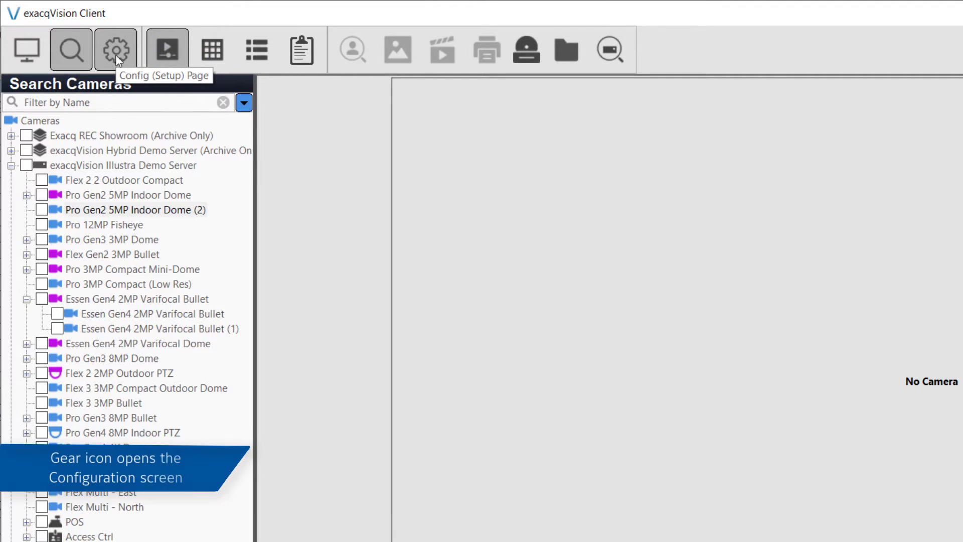
left_click(115, 50)
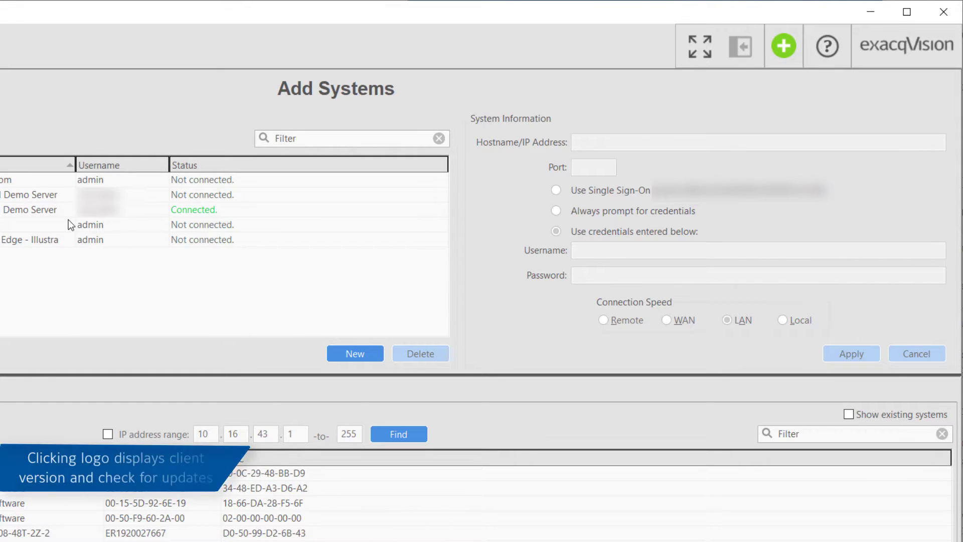
left_click(900, 49)
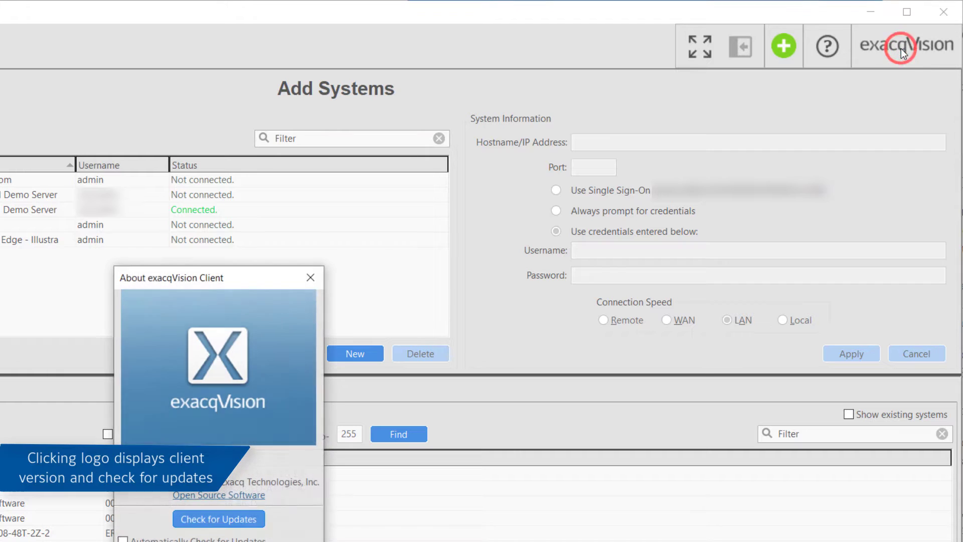
left_click(316, 277)
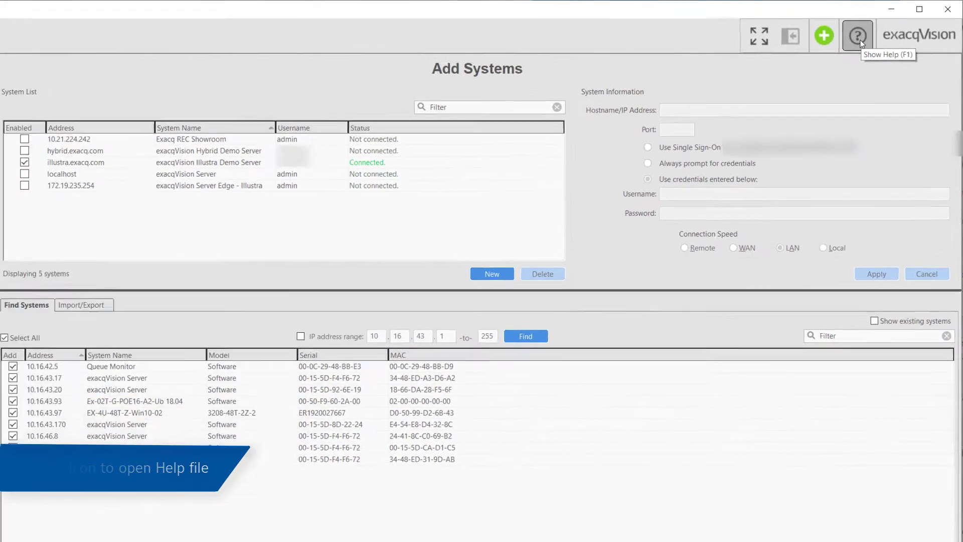
- Review the demo server's Storage page (45-day content age, three drives), then return to Add Systems
left_click(823, 35)
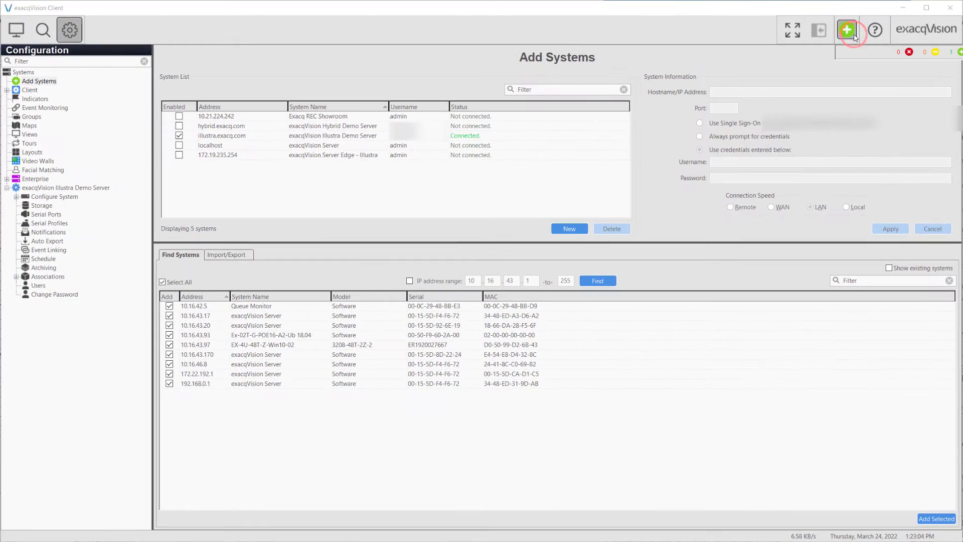
left_click(6, 176)
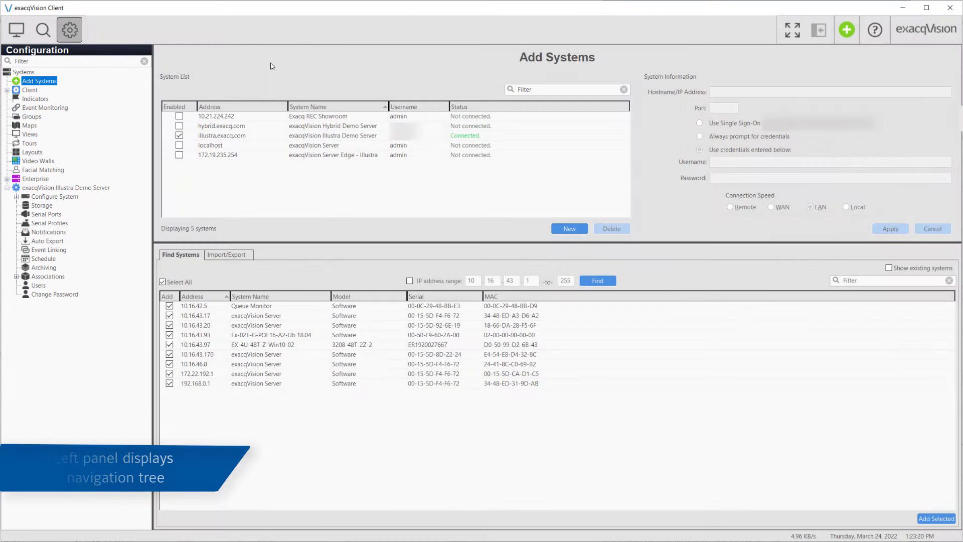
left_click(48, 196)
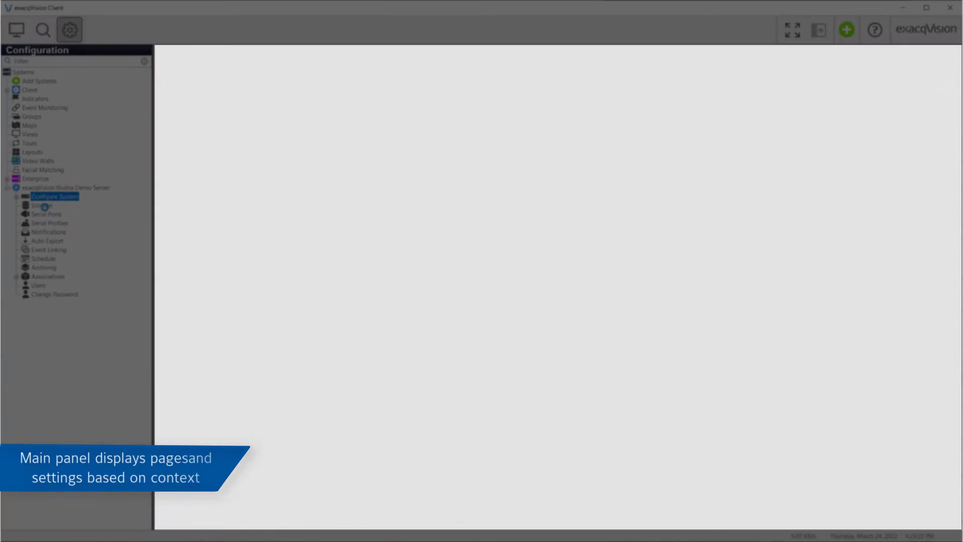
left_click(46, 206)
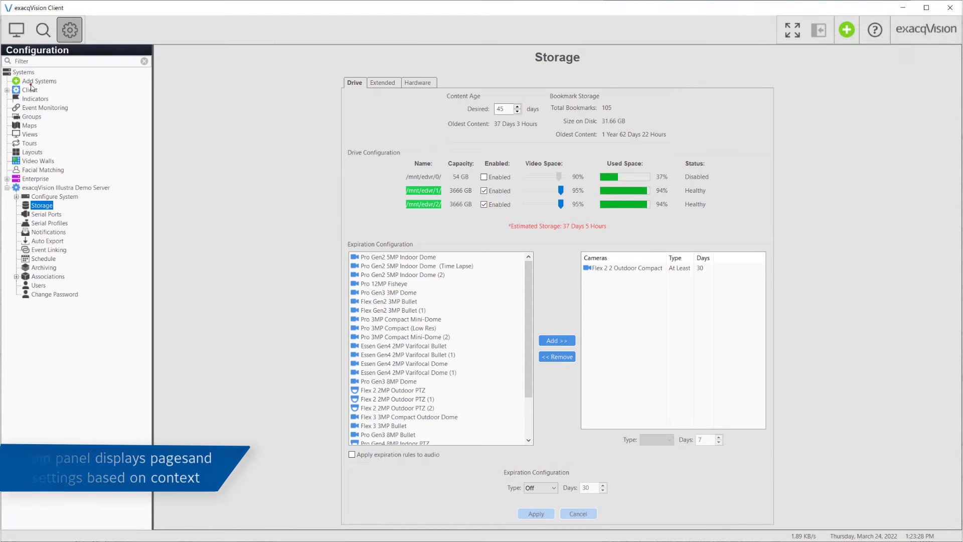
left_click(39, 80)
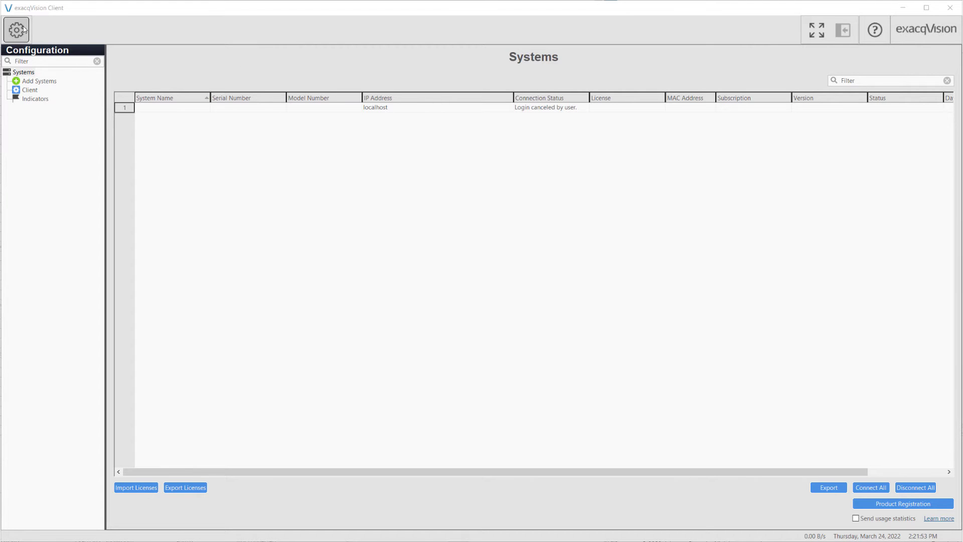
- Change the localhost entry's hostname to illustra.exacq.com, store the login password, and apply
left_click(40, 81)
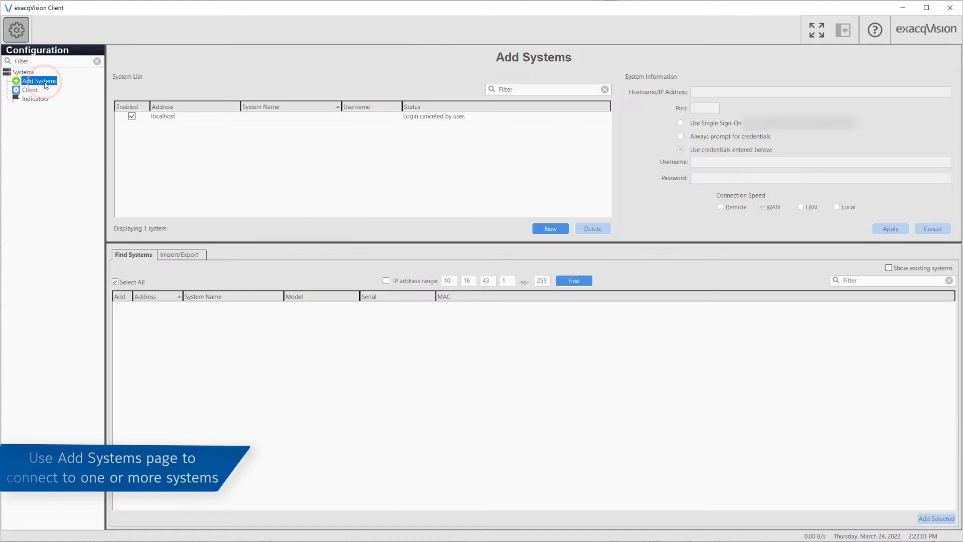
left_click(210, 116)
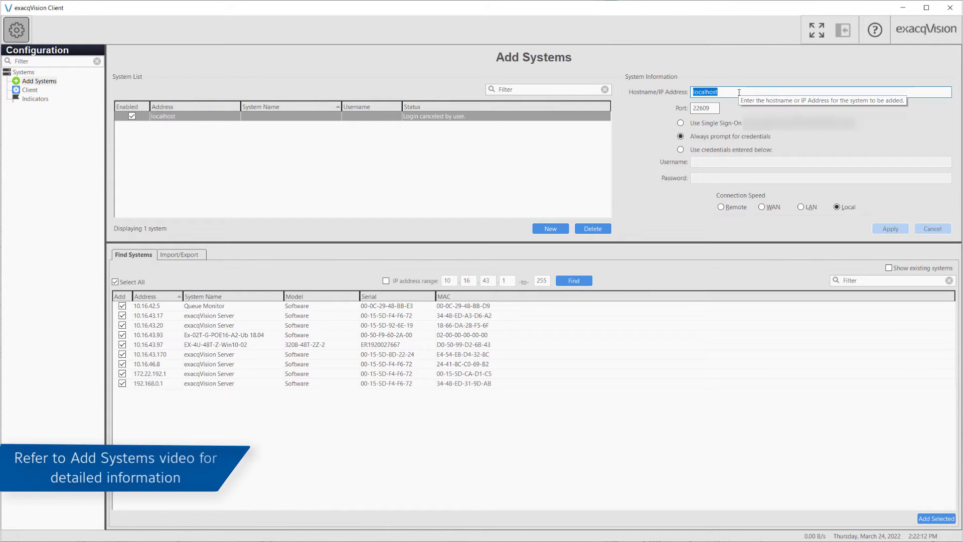
type("illustra.exacq.com")
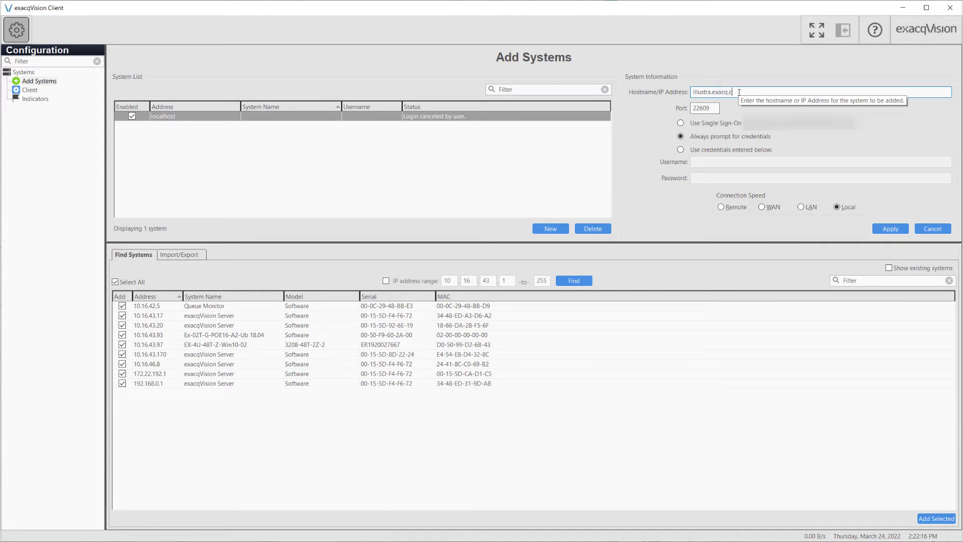
left_click(680, 149)
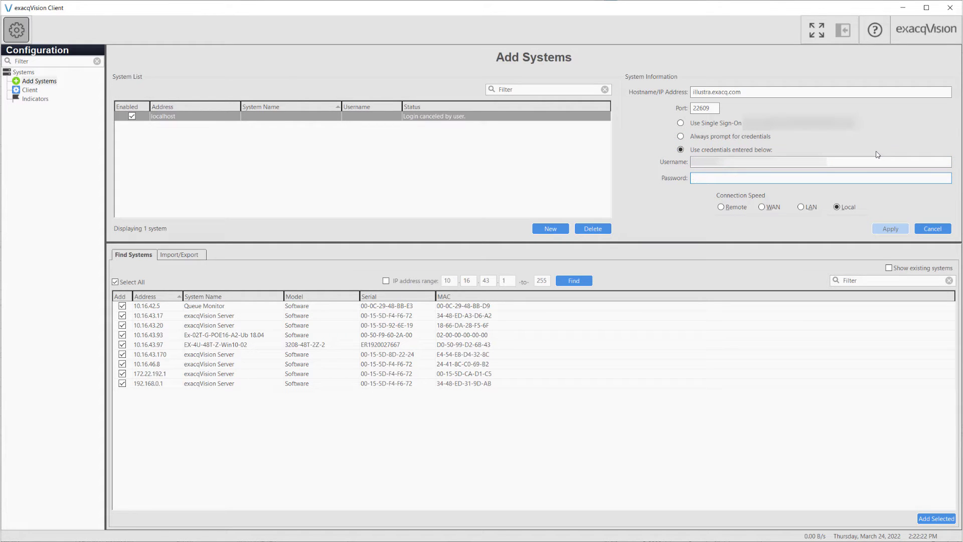
type("••")
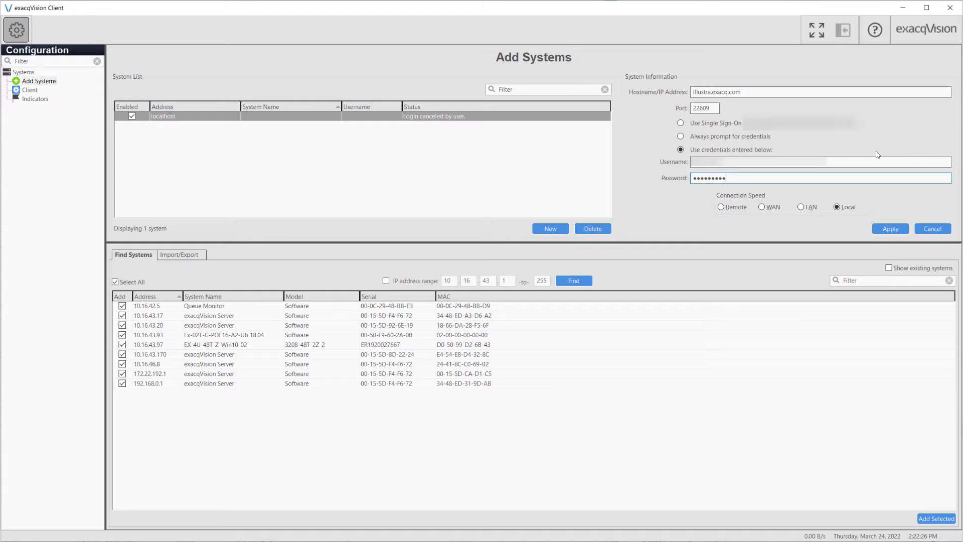
type("•••••••••")
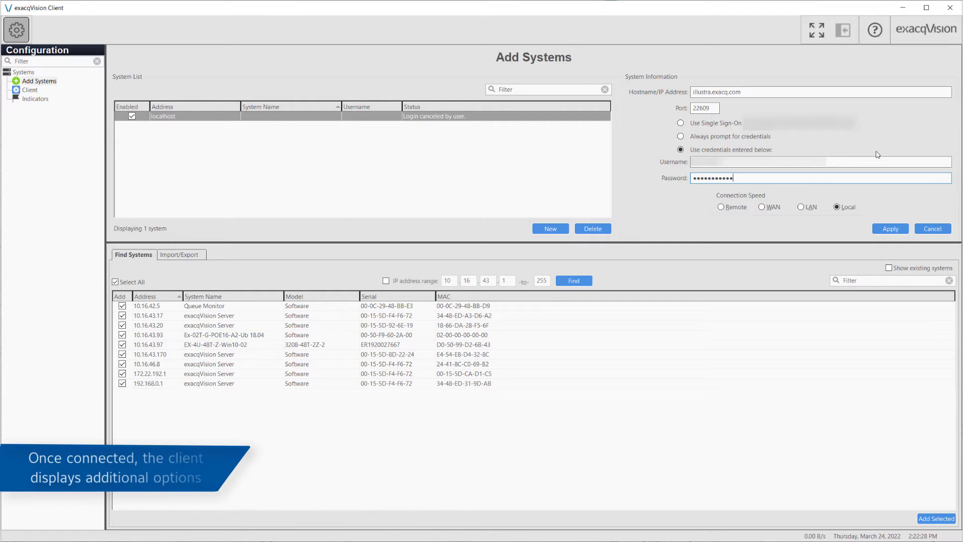
left_click(887, 228)
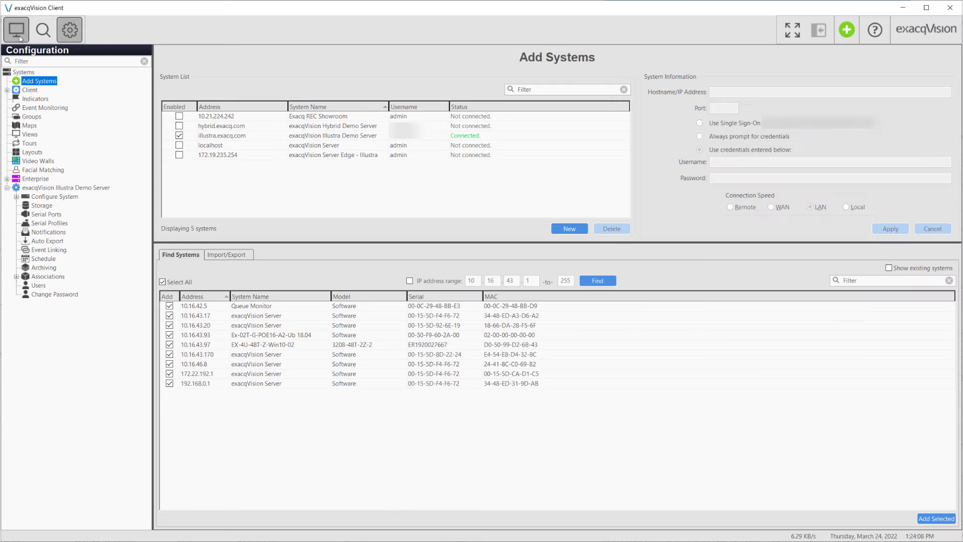
- Try the 1+5 layout with the Pro 3MP Compact Mini-Dome (2) stream, then revert to 2x2
left_click(15, 33)
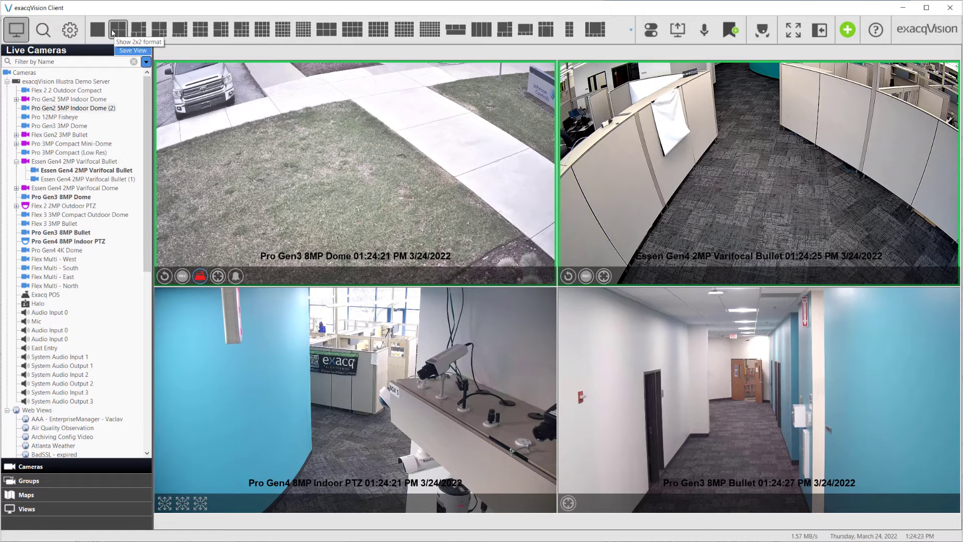
left_click(138, 35)
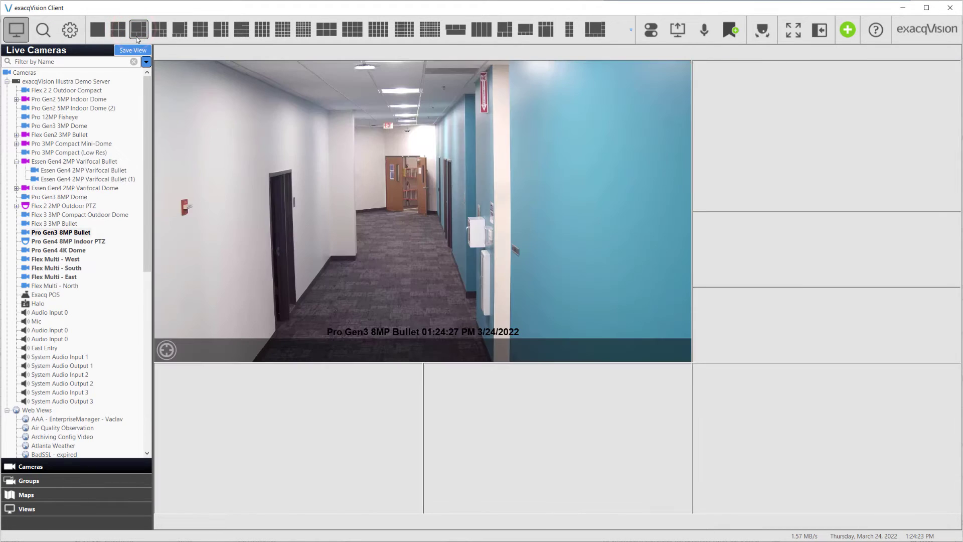
double_click(68, 144)
left_click_drag(83, 161, 252, 424)
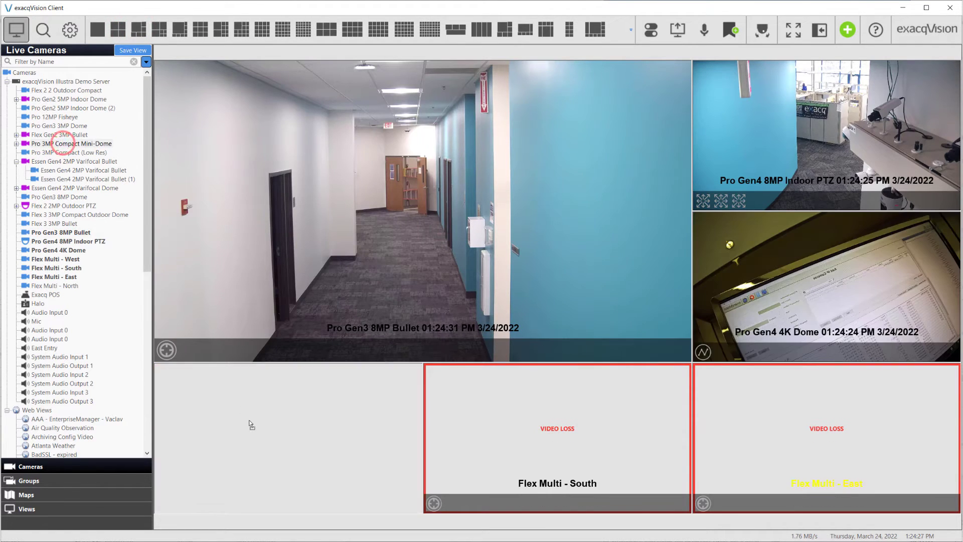
left_click(117, 29)
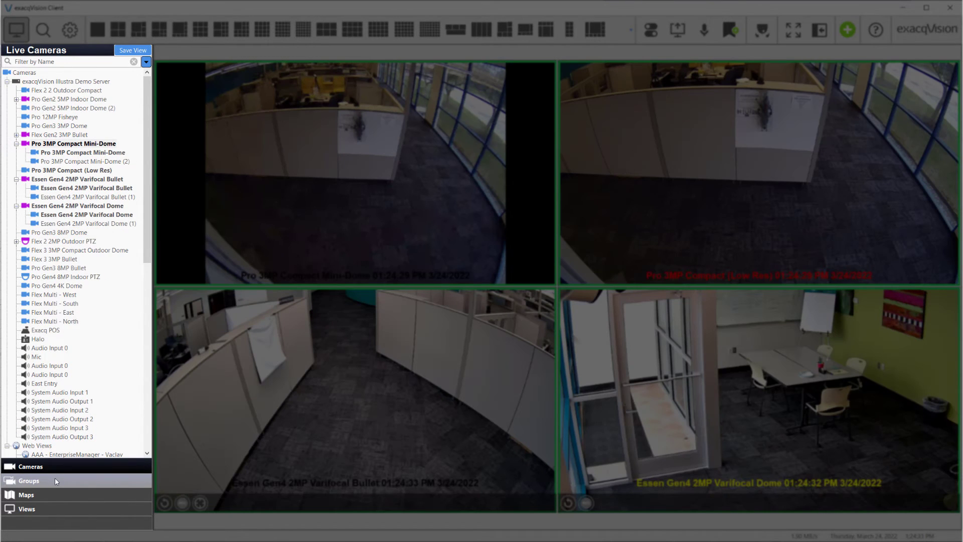
- Browse the Groups, Views and Maps lists, then return to the camera list
left_click(56, 479)
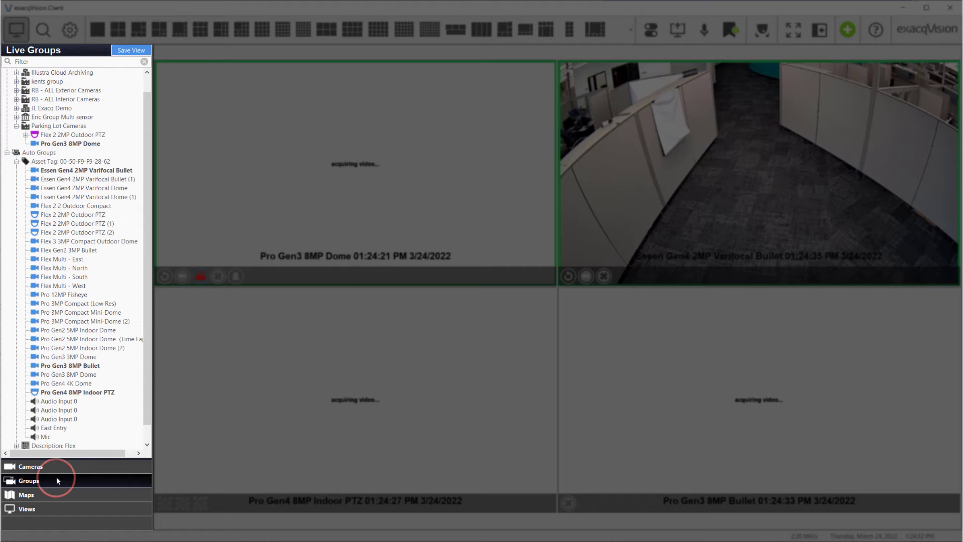
left_click(61, 503)
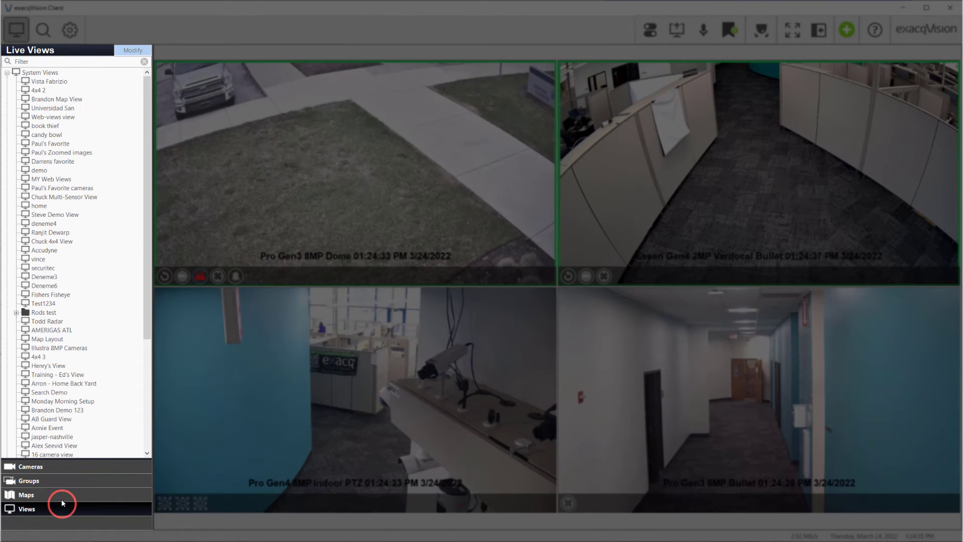
left_click(62, 496)
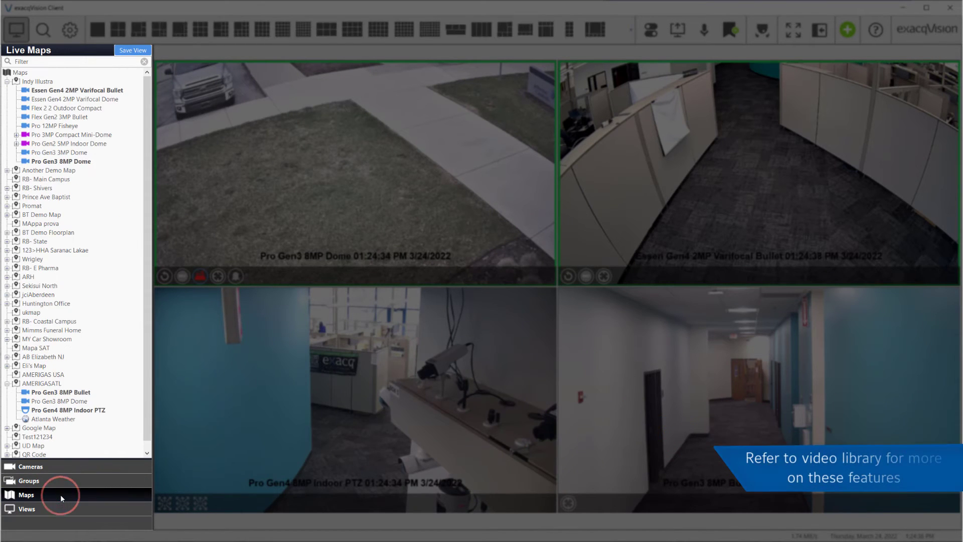
left_click(61, 465)
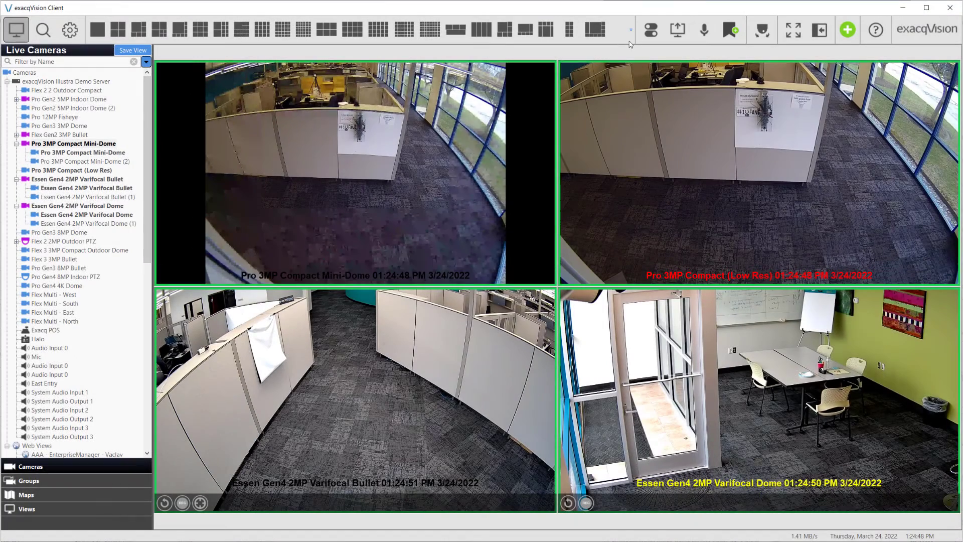
left_click(652, 31)
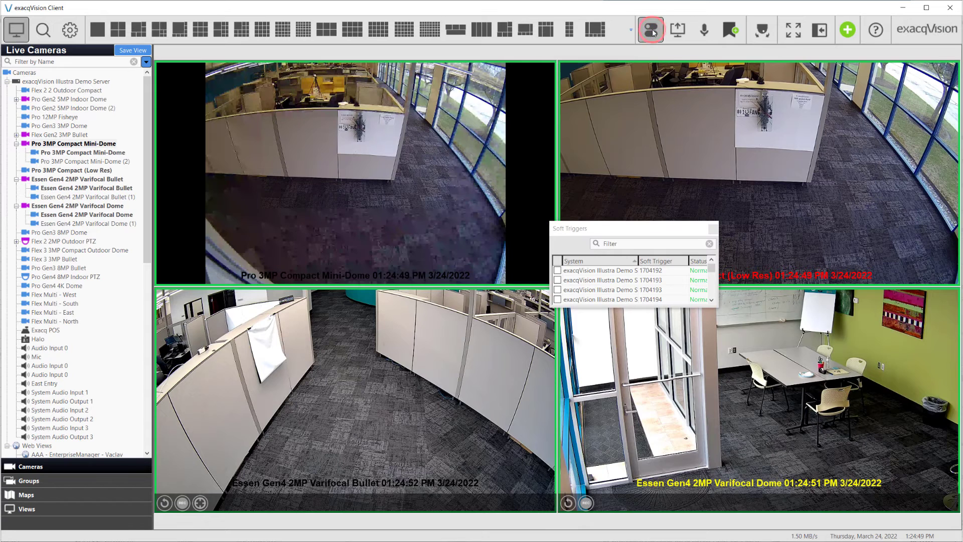
left_click(712, 230)
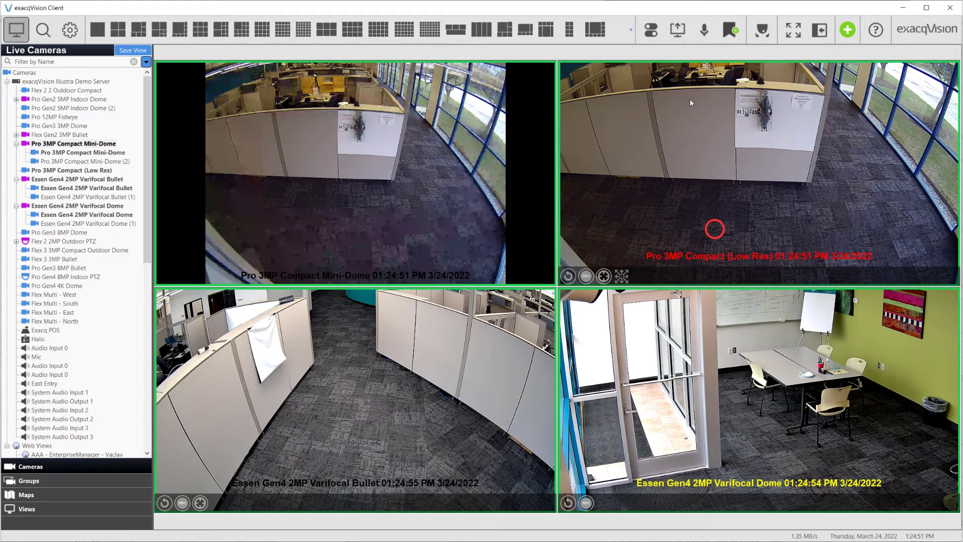
left_click(677, 32)
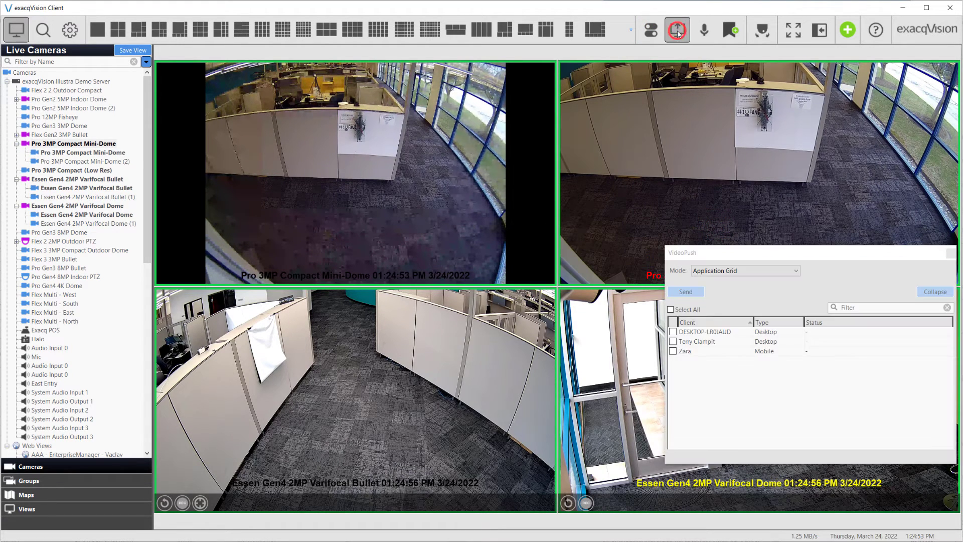
left_click(949, 254)
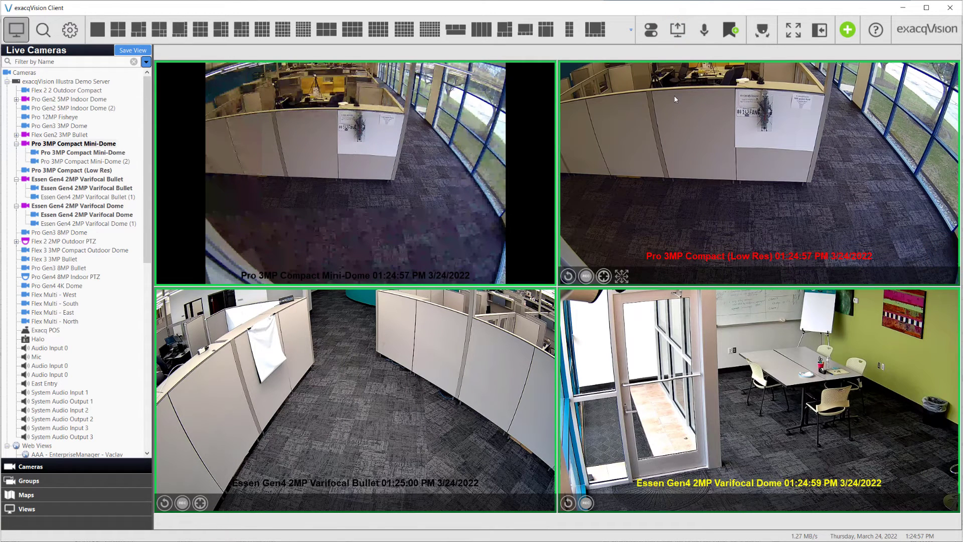
left_click(704, 30)
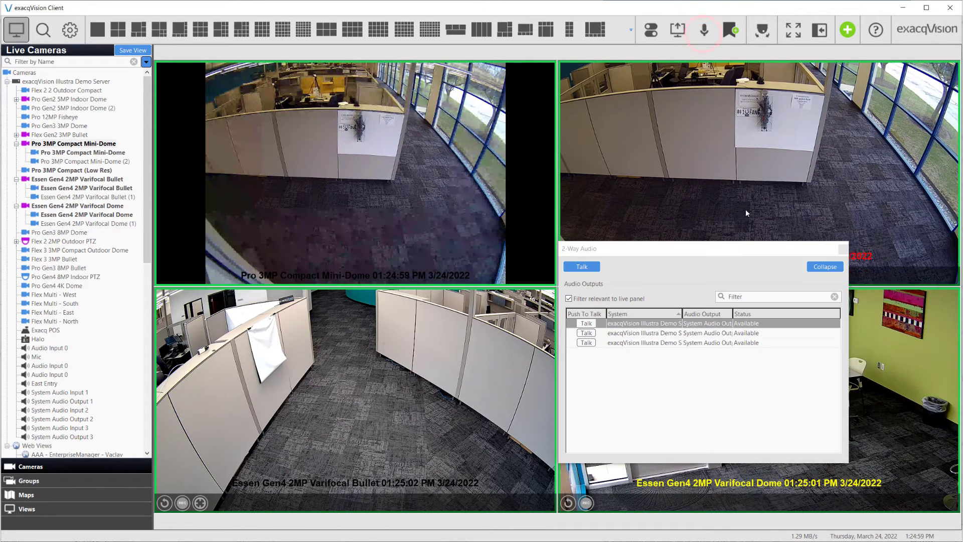
left_click(842, 249)
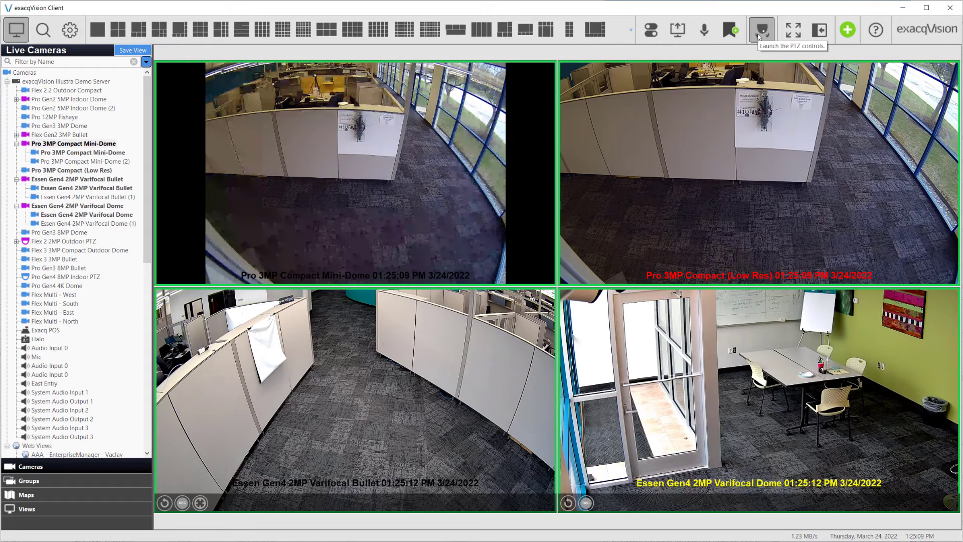
key("F4")
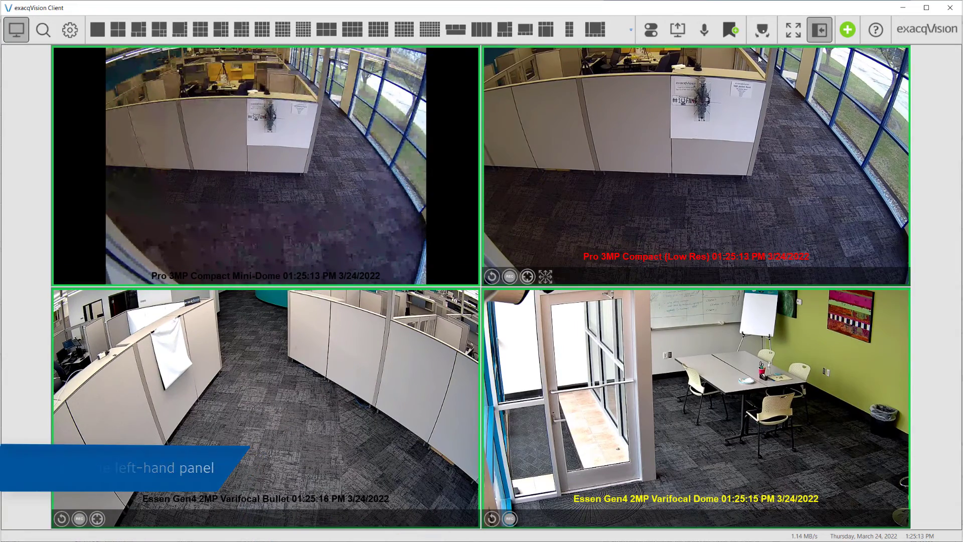
key("F4")
key("F8")
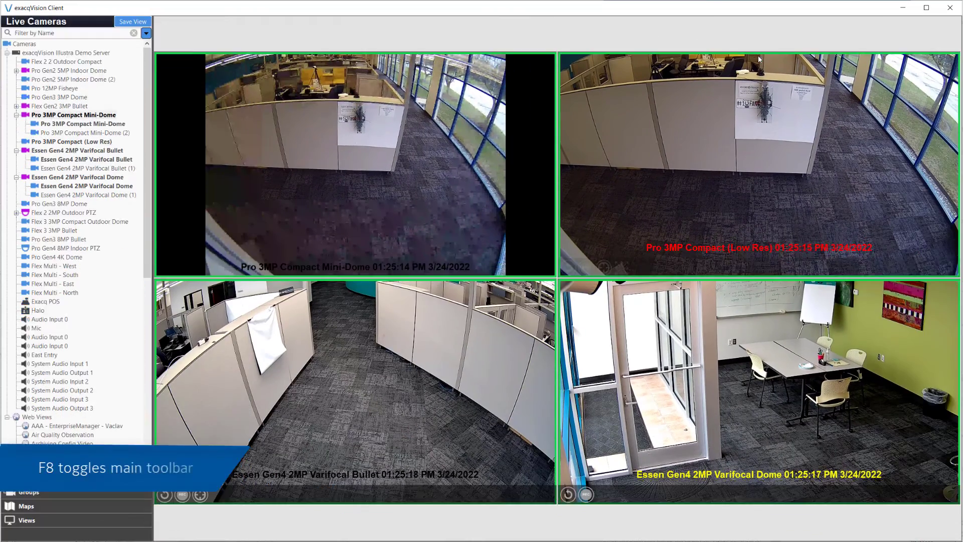
key("F8")
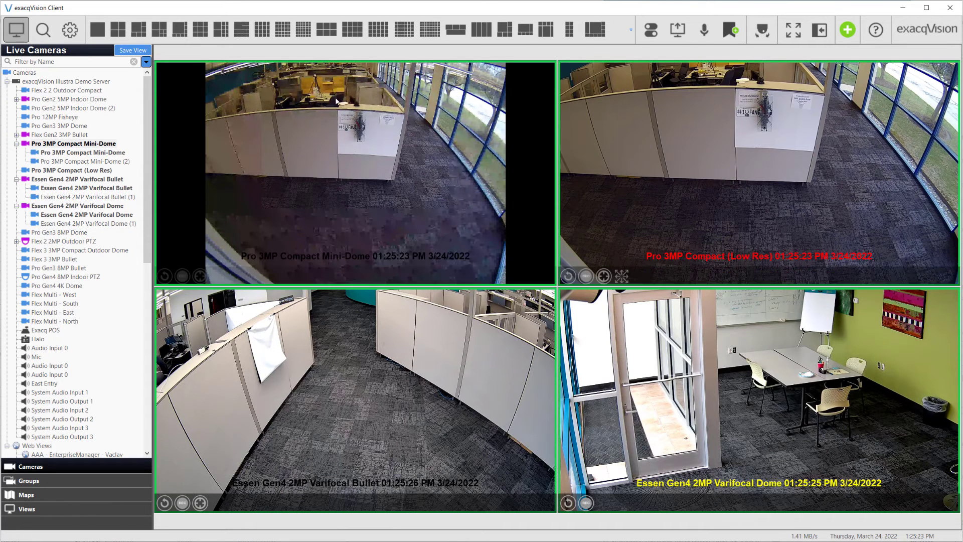
- Tick the Pro Gen4 8MP Indoor PTZ and Pro Gen3 8MP Bullet, then search 10:51 AM–12:51 PM
left_click(43, 30)
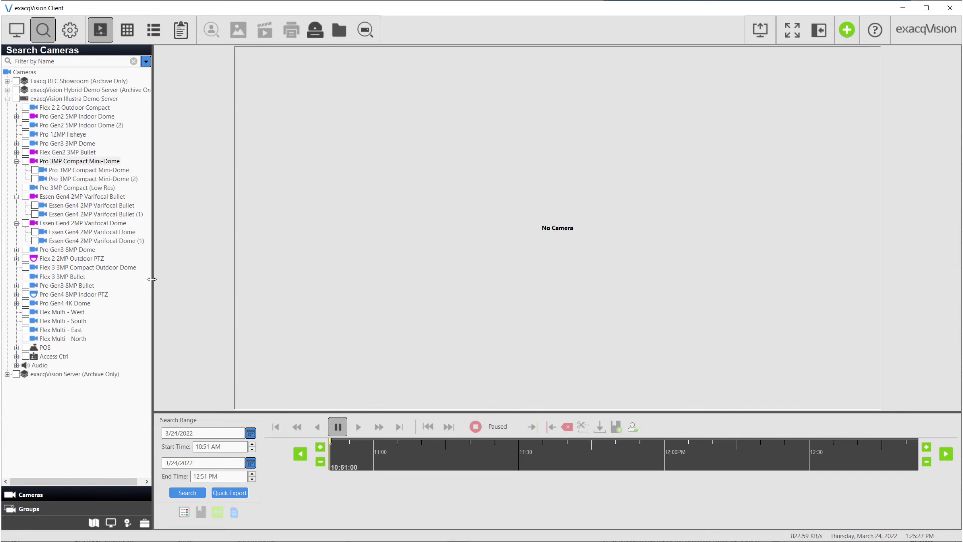
left_click(25, 294)
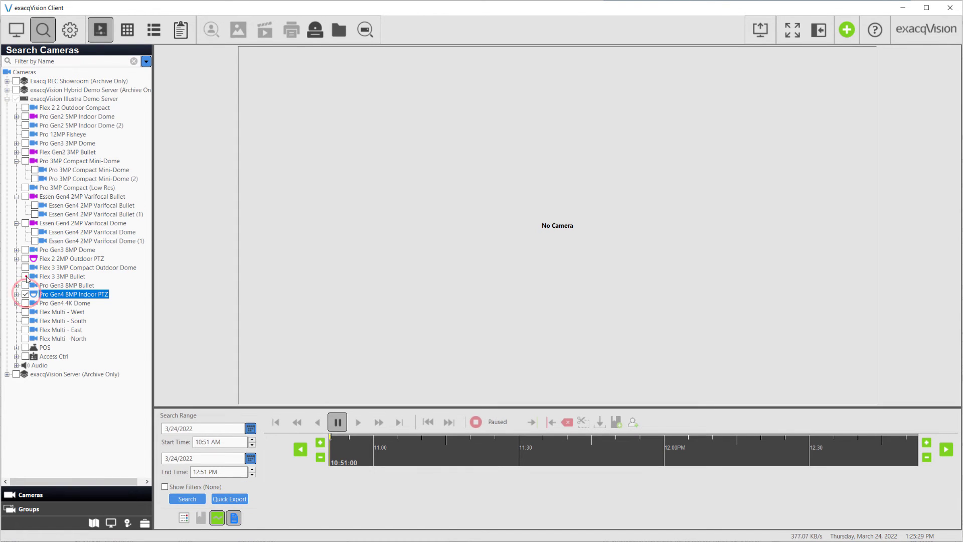
left_click(25, 276)
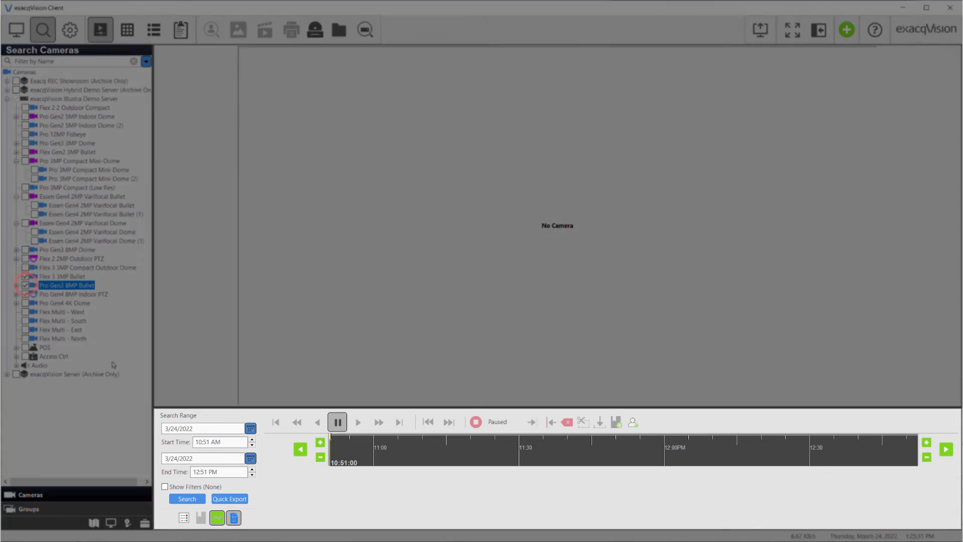
left_click(25, 285)
left_click(187, 498)
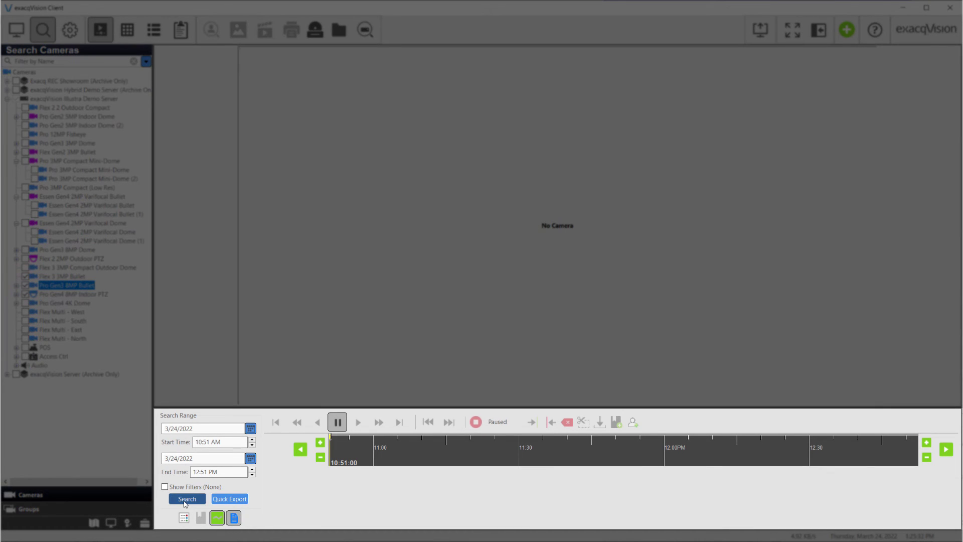